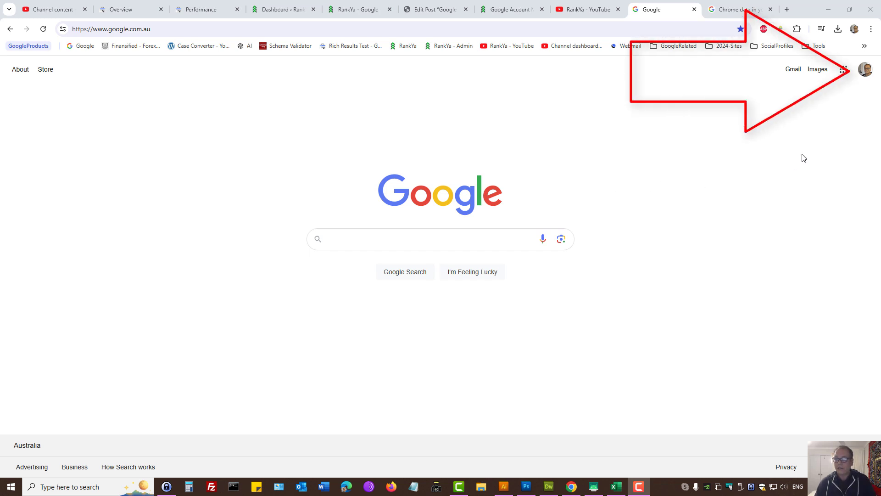
From the avatar menu, reach Data & privacy and scroll to Web & App, Location and YouTube history.
click(865, 69)
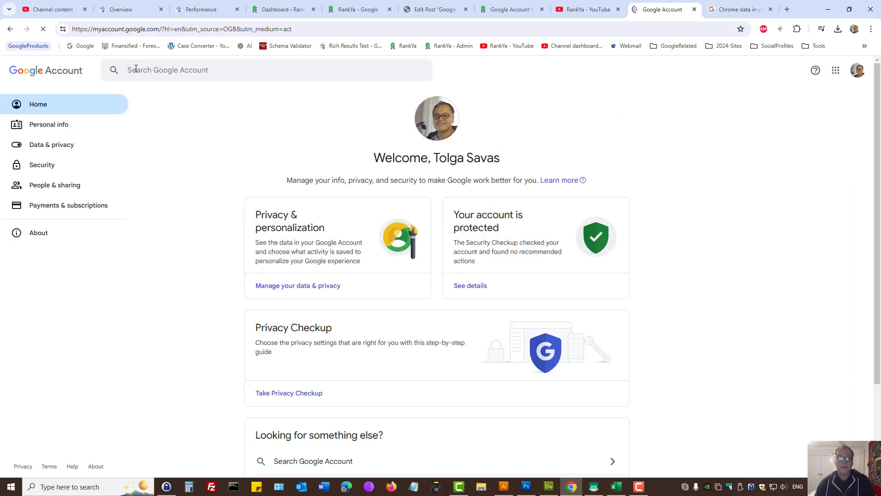
click(39, 147)
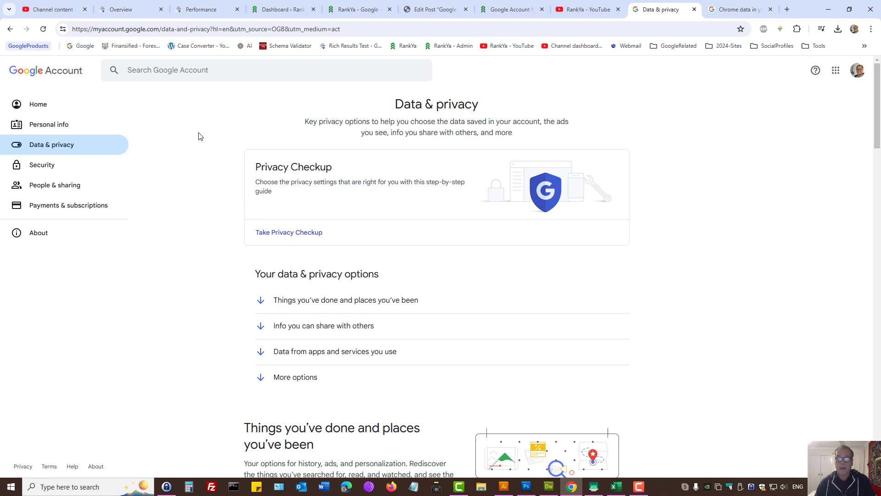
scroll(198, 137, down, 3)
scroll(198, 136, down, 3)
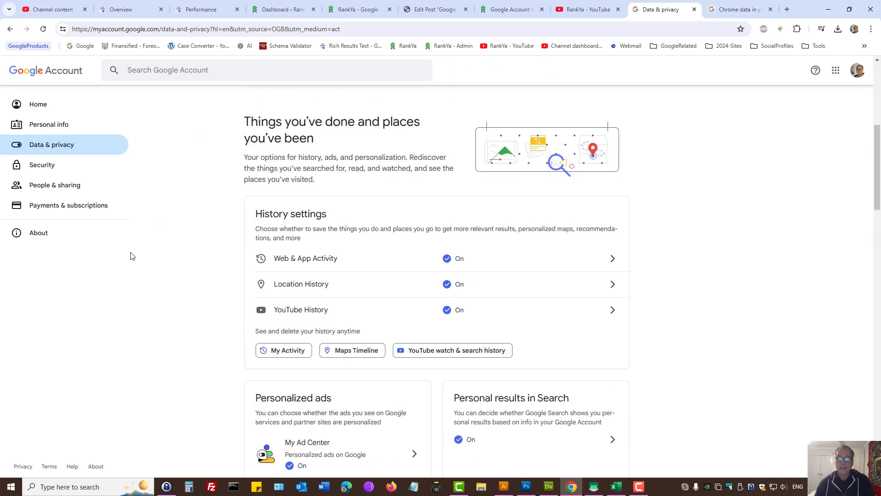
Open My Activity and highlight the myactivity.google.com address and the My Google Activity heading.
click(283, 353)
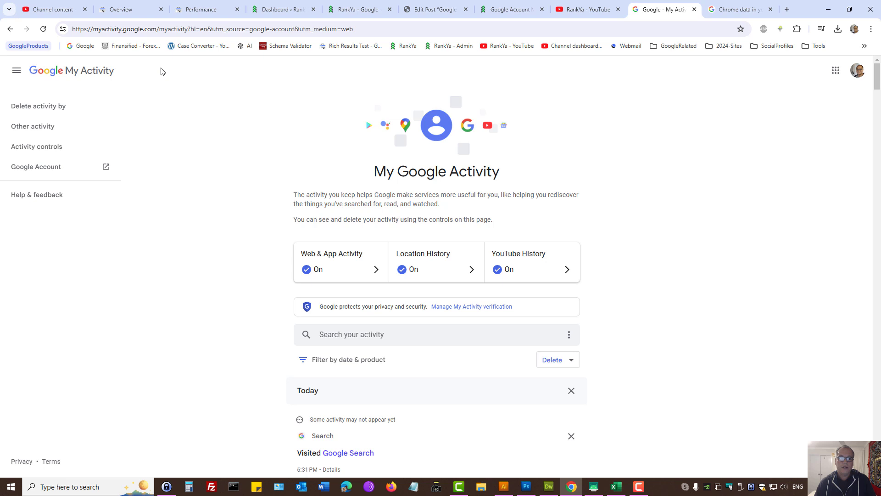
drag(94, 29, 155, 28)
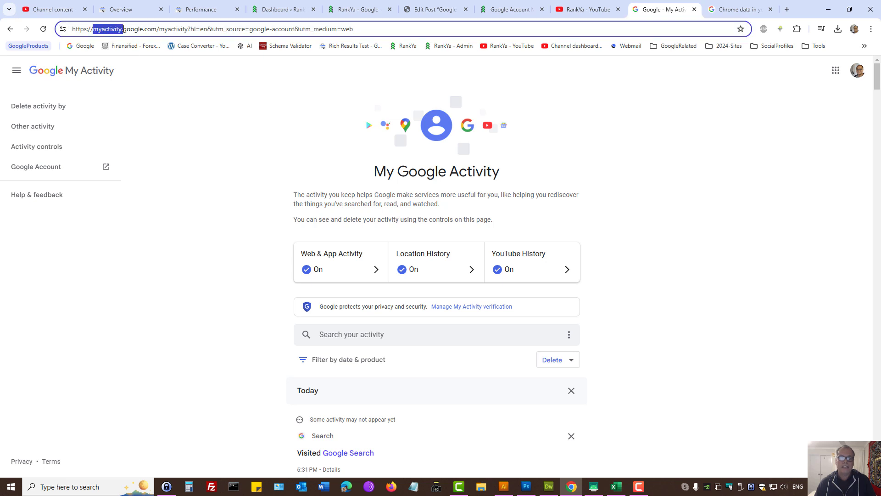
double_click(164, 30)
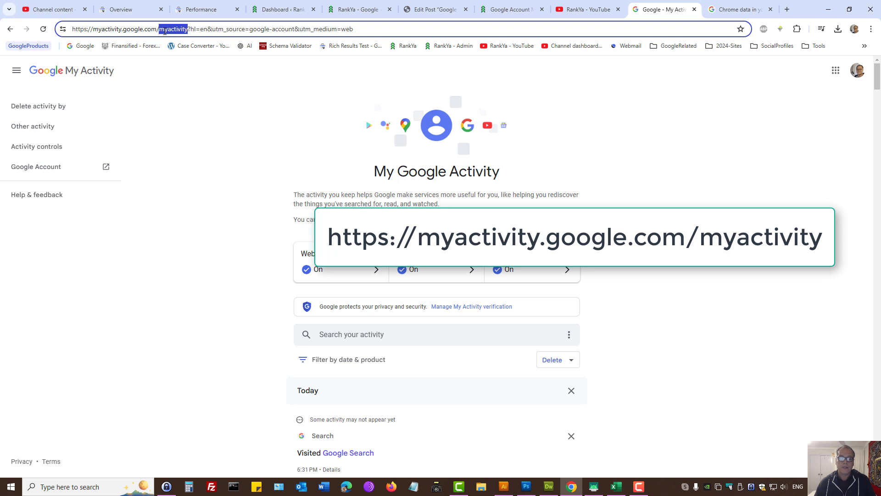
click(192, 128)
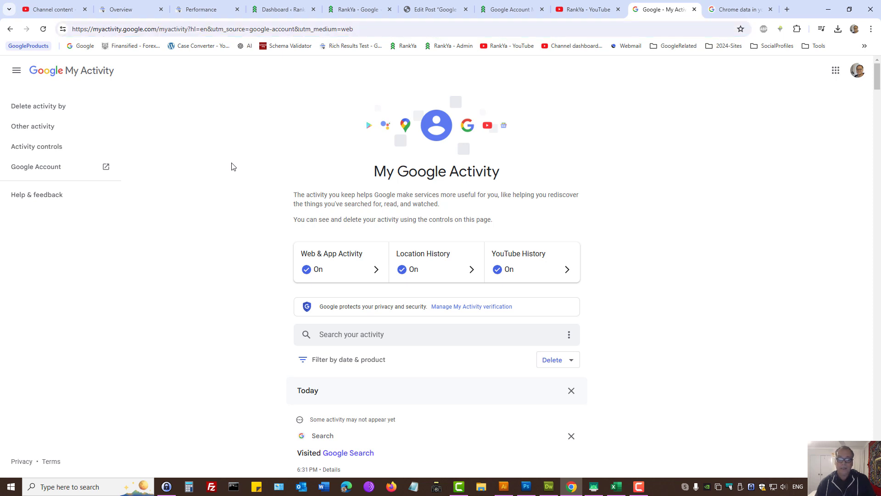
drag(337, 171, 526, 170)
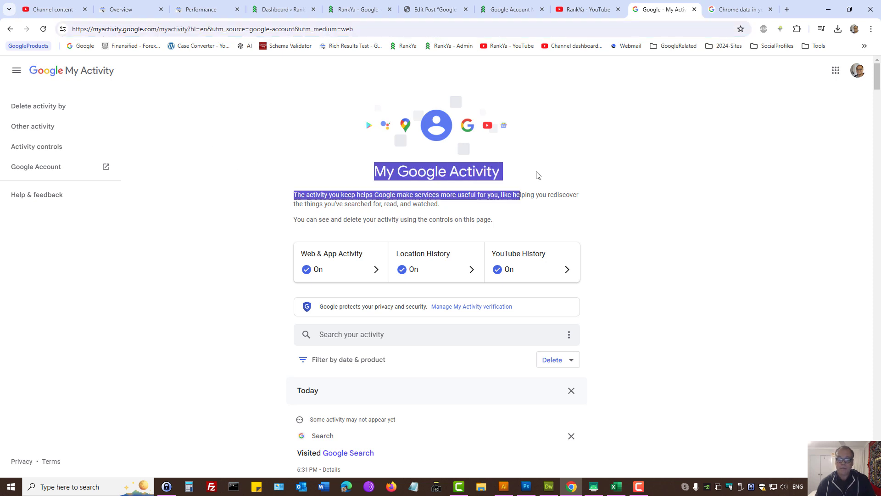
click(387, 195)
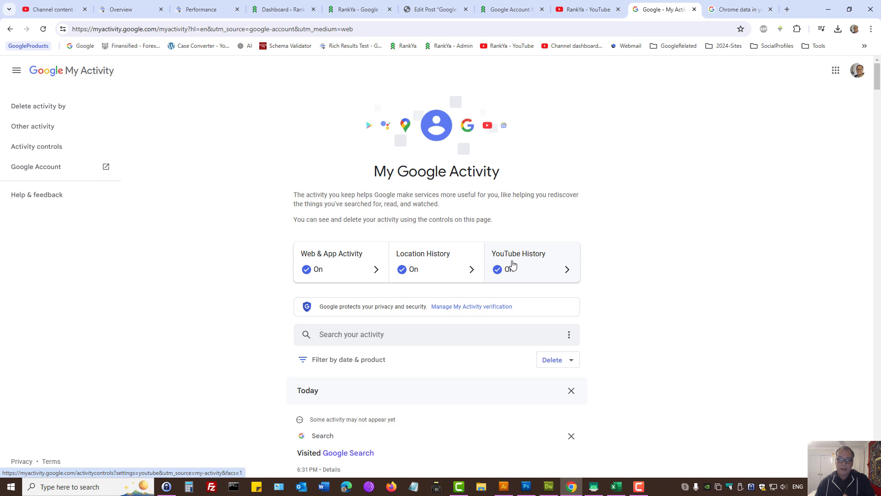
click(555, 361)
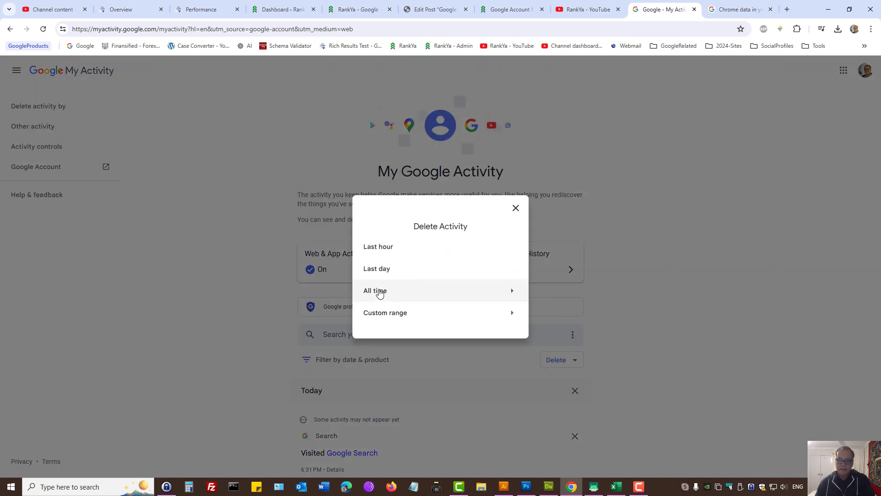
click(379, 291)
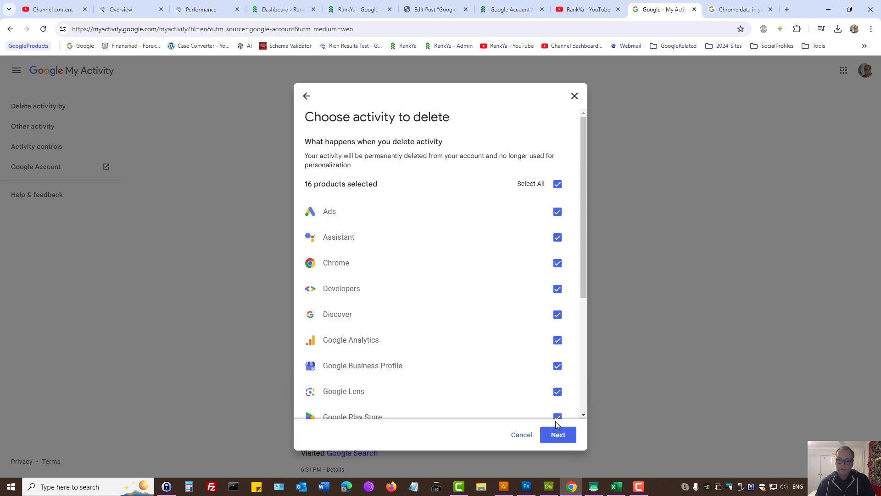
click(560, 437)
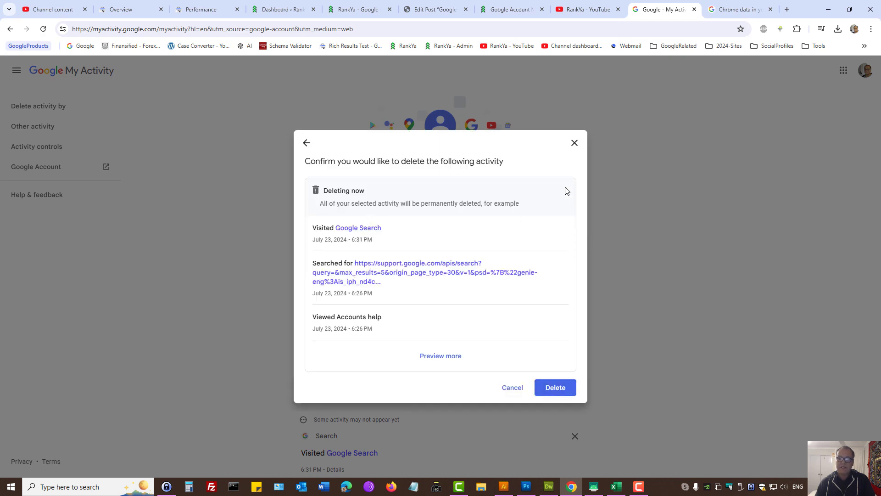
click(573, 144)
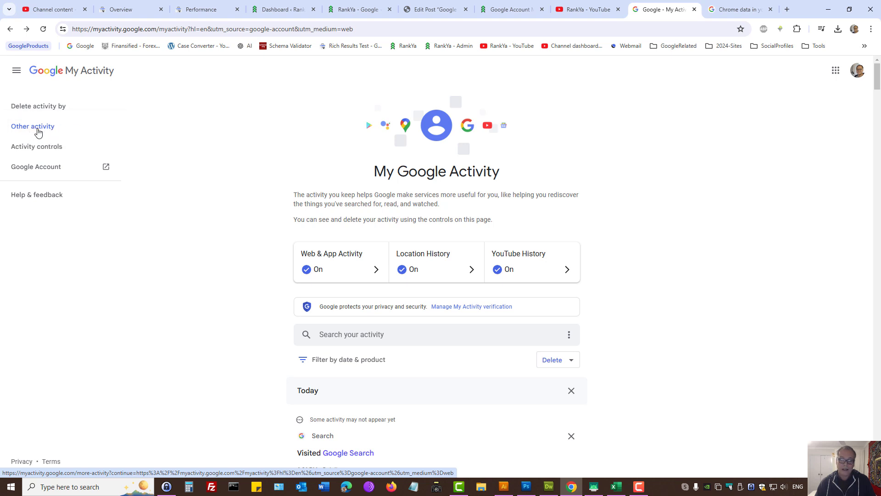
Open Other activity in a new tab, switch to it and scroll through it.
middle_click(38, 133)
click(677, 6)
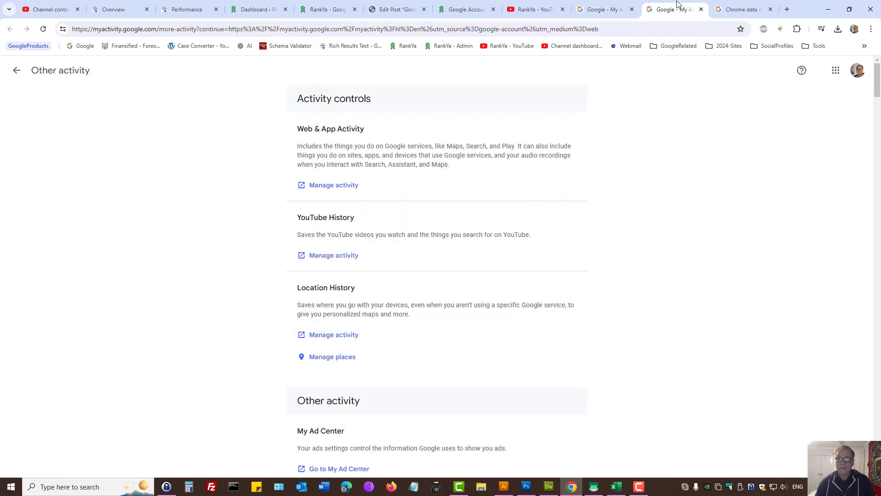
scroll(414, 271, down, 3)
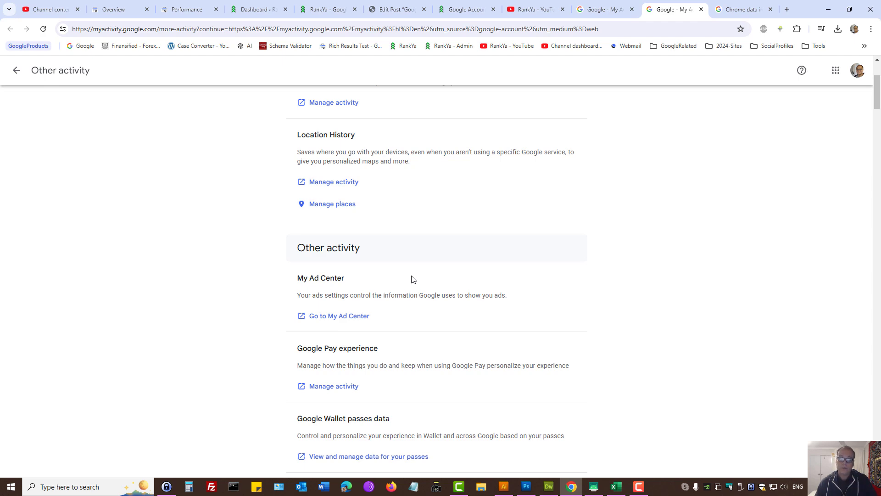
scroll(413, 279, up, 3)
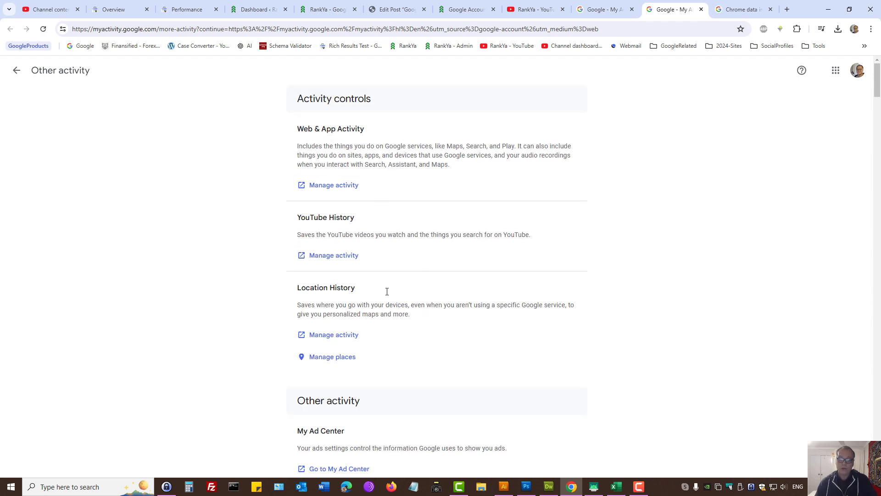
scroll(393, 334, down, 3)
Highlight the Other activity headings, including Google Wallet passes data and Google Photos personalization.
drag(296, 281, 367, 281)
scroll(367, 285, down, 3)
drag(298, 194, 400, 196)
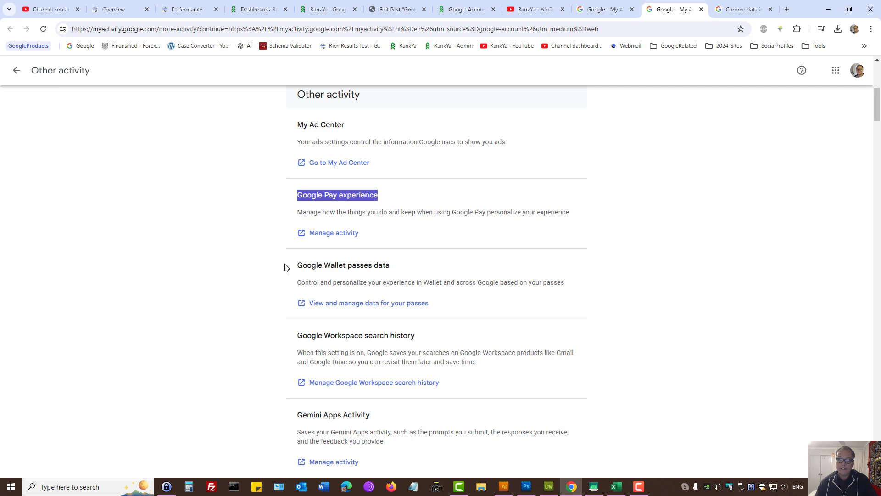
drag(285, 267, 415, 271)
scroll(486, 286, down, 3)
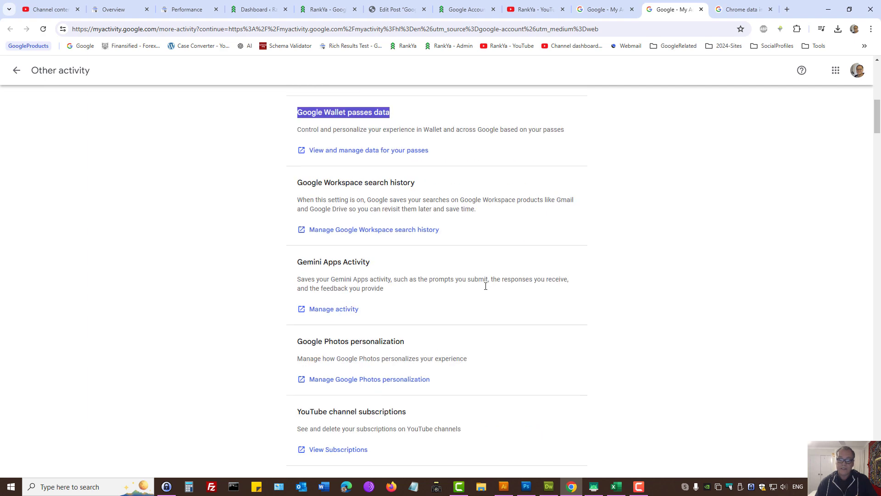
drag(303, 344, 417, 342)
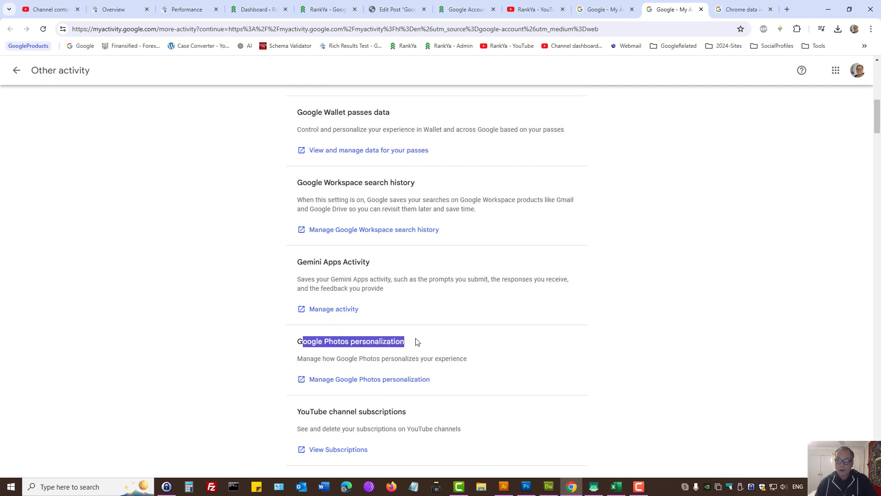
click(472, 343)
Highlight further headings, including YouTube Not interested feedback, then clear the highlight.
scroll(473, 345, down, 3)
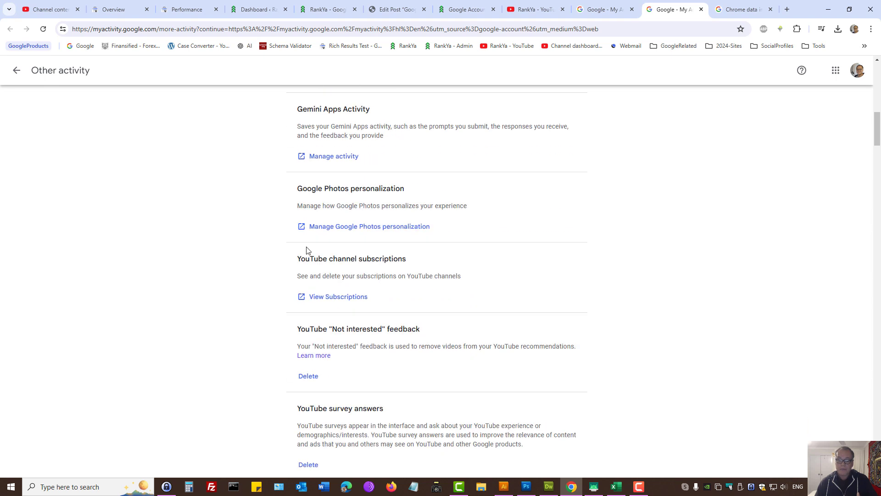
drag(279, 249, 415, 258)
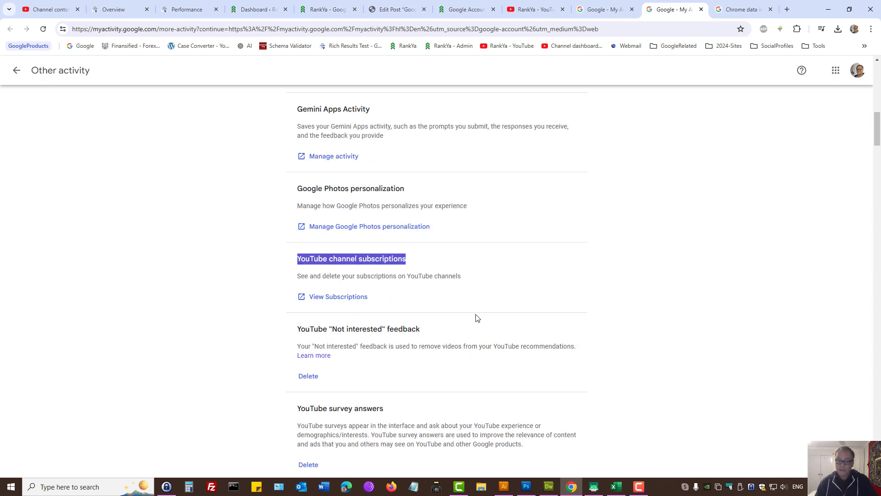
drag(288, 336, 431, 334)
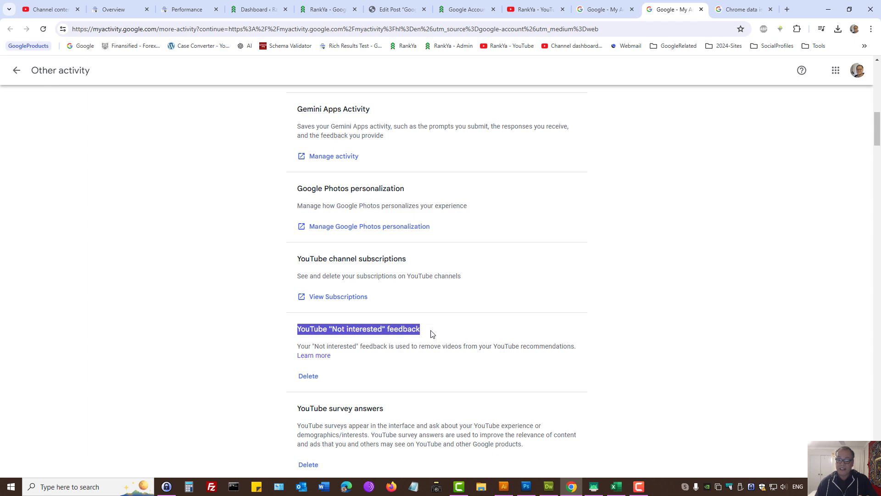
scroll(431, 334, down, 3)
click(384, 203)
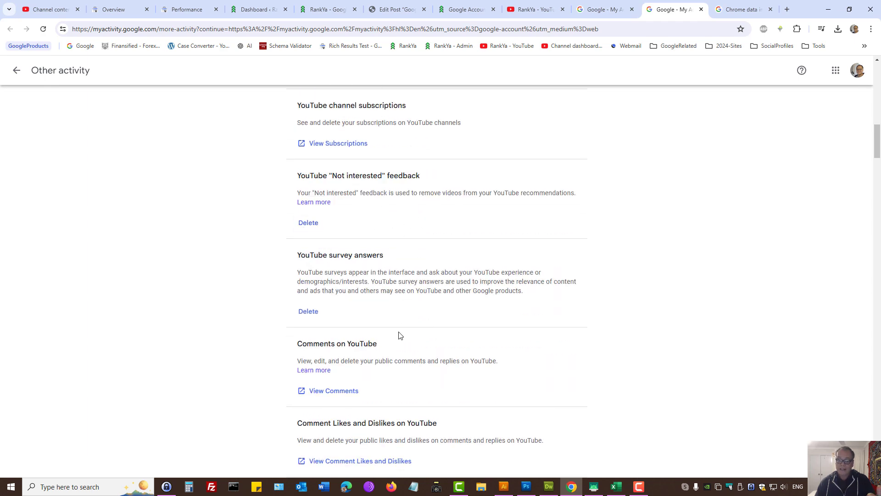
Scroll to the bottom of Other activity, then back up to Activity controls.
scroll(399, 335, down, 3)
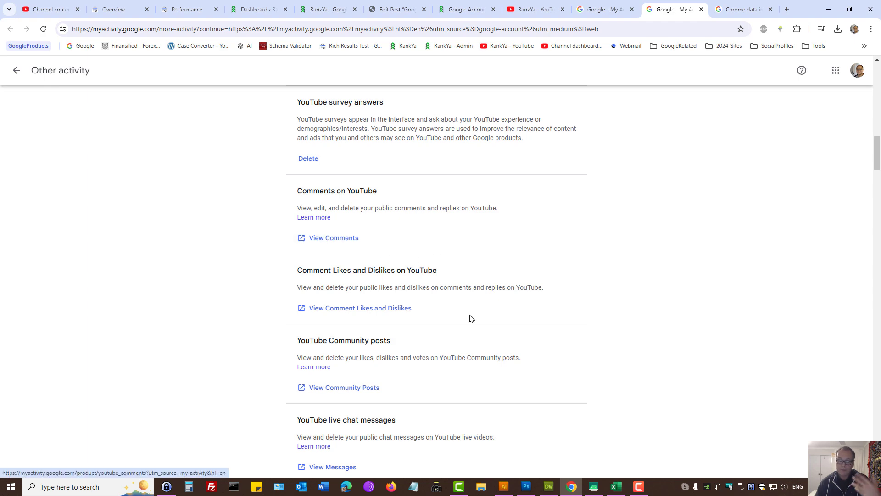
scroll(470, 321, down, 3)
scroll(469, 322, down, 3)
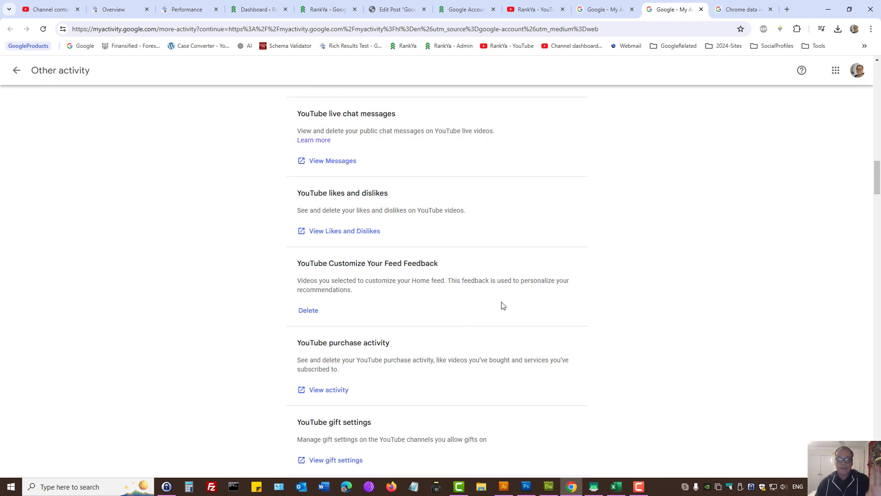
scroll(503, 305, up, 5)
scroll(503, 305, up, 10)
scroll(503, 305, up, 3)
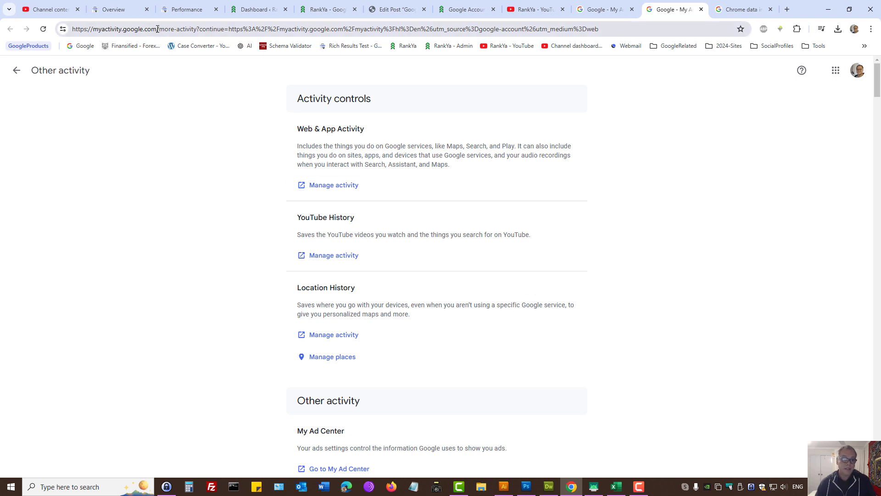
Return to My Google Activity, then open the Google homepage in a new tab.
drag(157, 29, 93, 29)
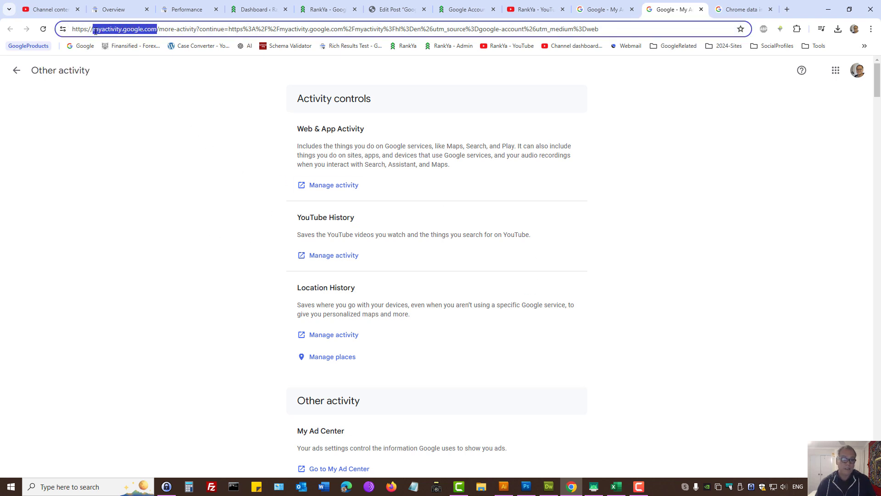
click(17, 70)
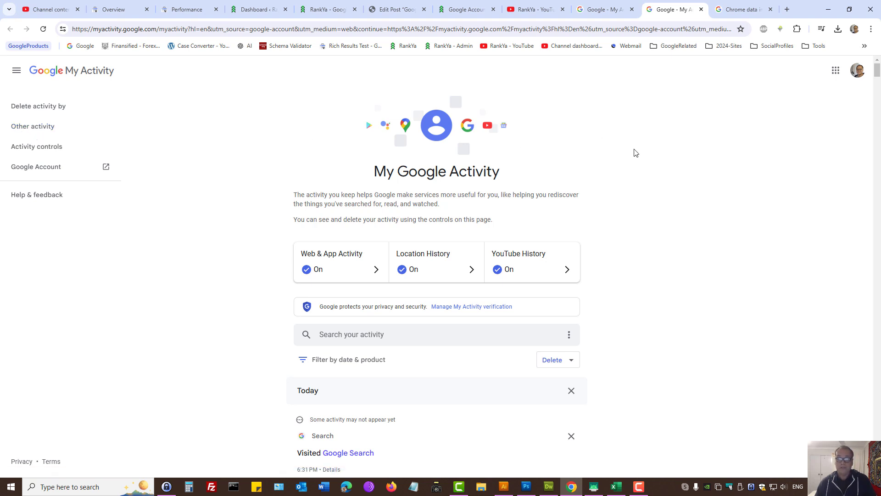
middle_click(81, 46)
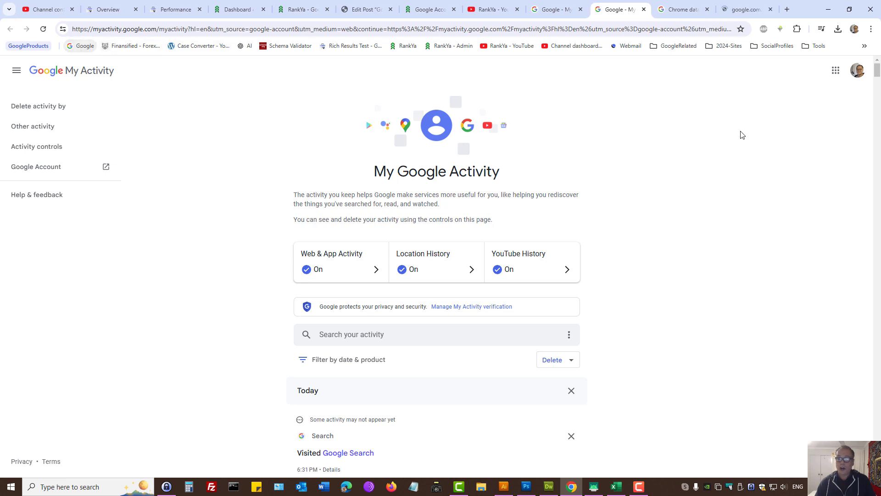
click(743, 10)
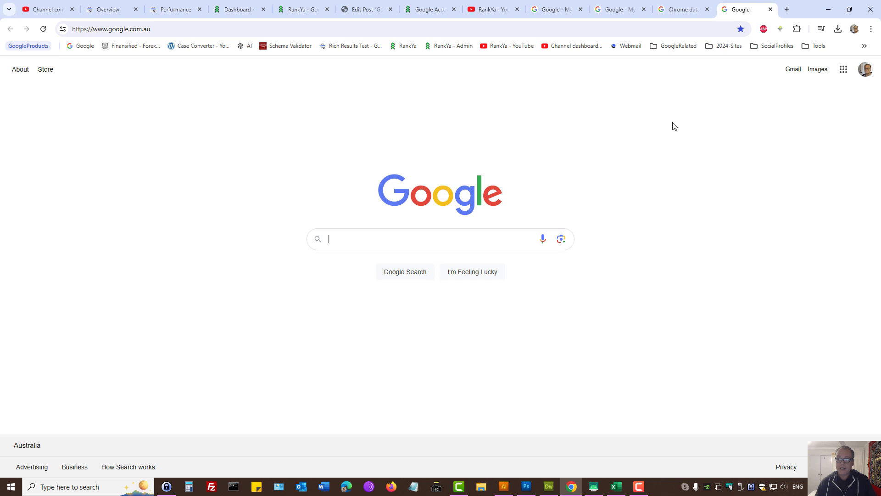
Open Sync and Google services from Chrome Settings via the three-dot menu.
click(871, 29)
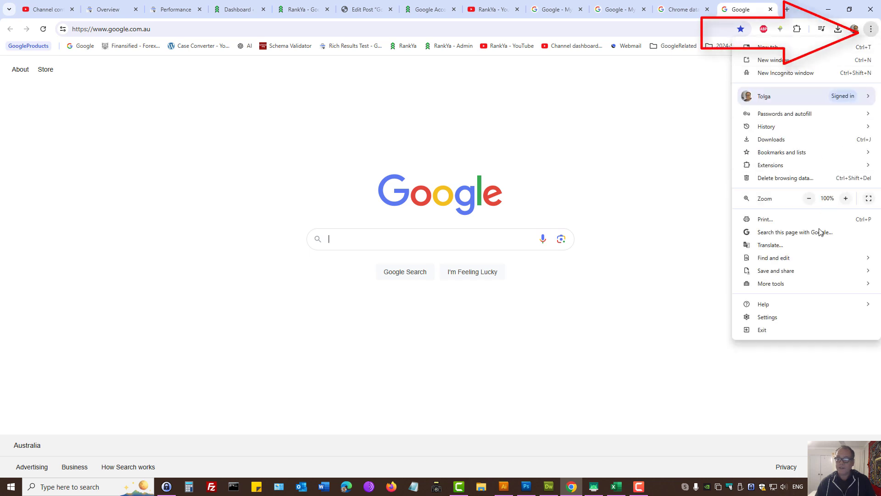
click(765, 317)
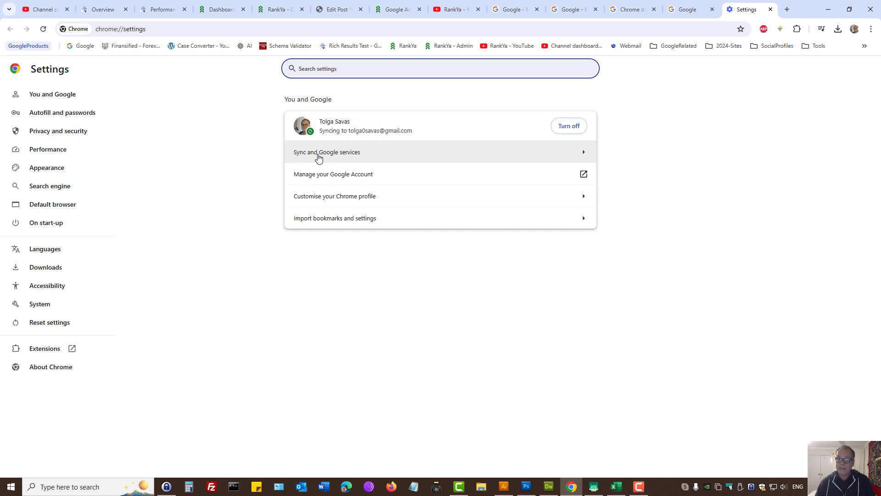
click(318, 156)
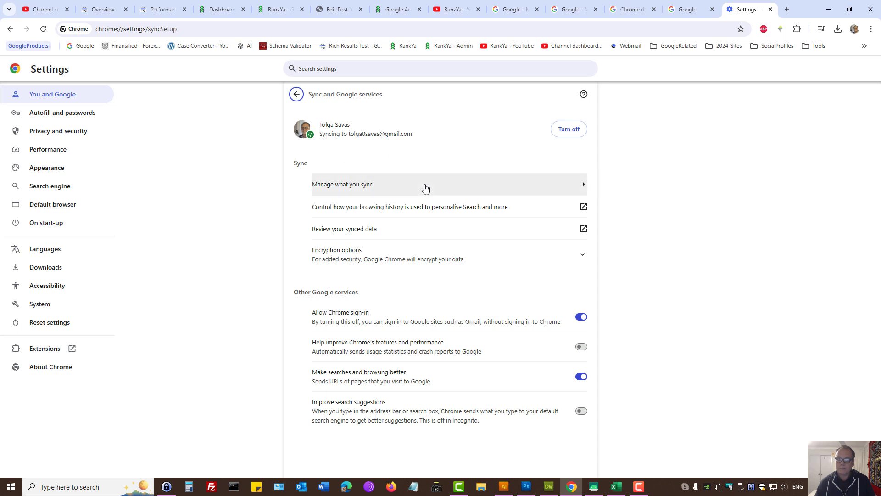
Open Review your synced data and scroll down to the Clear data button.
click(362, 233)
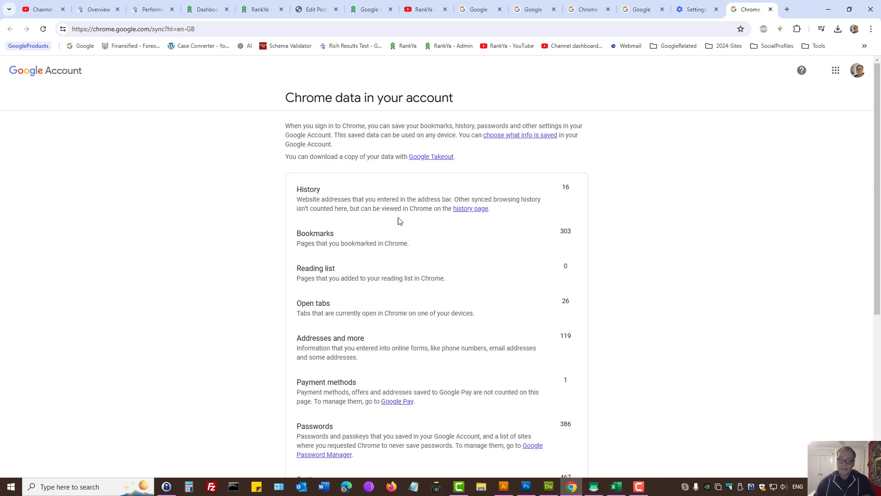
scroll(399, 243, down, 3)
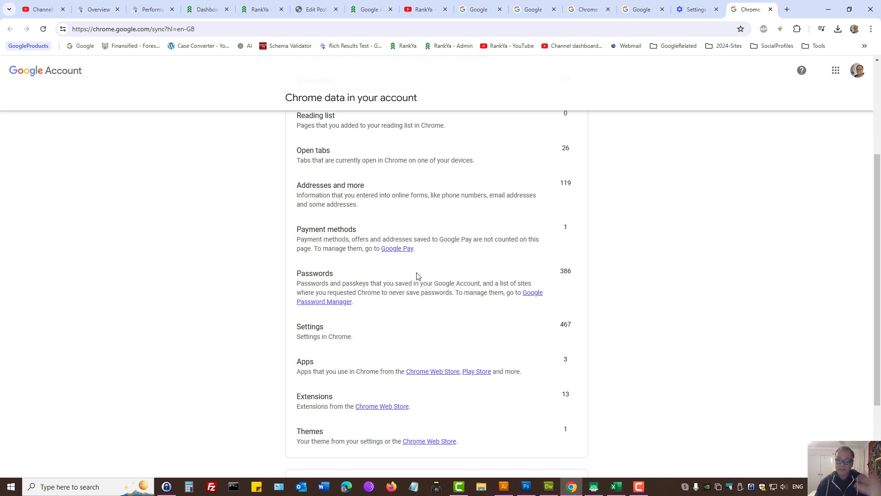
scroll(409, 282, down, 3)
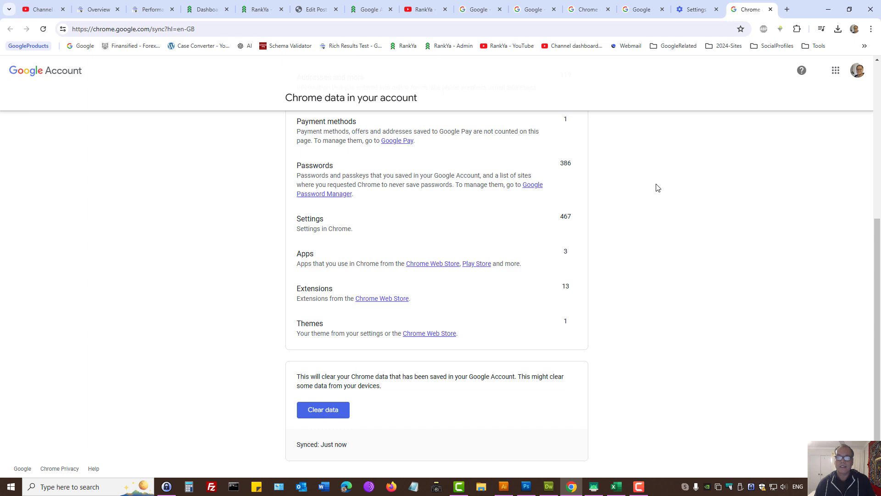
Show the YouTube channel tab, then the rankya.com 'Google Account My Activity Controls' post.
click(423, 9)
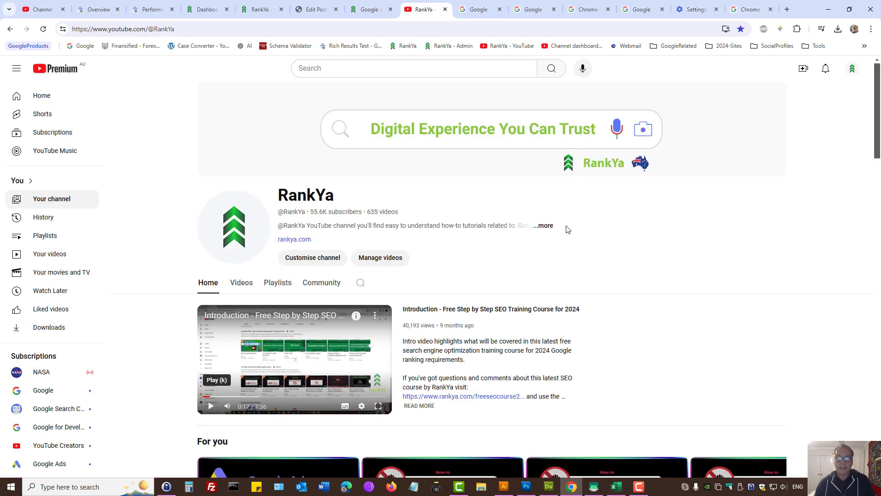
click(369, 9)
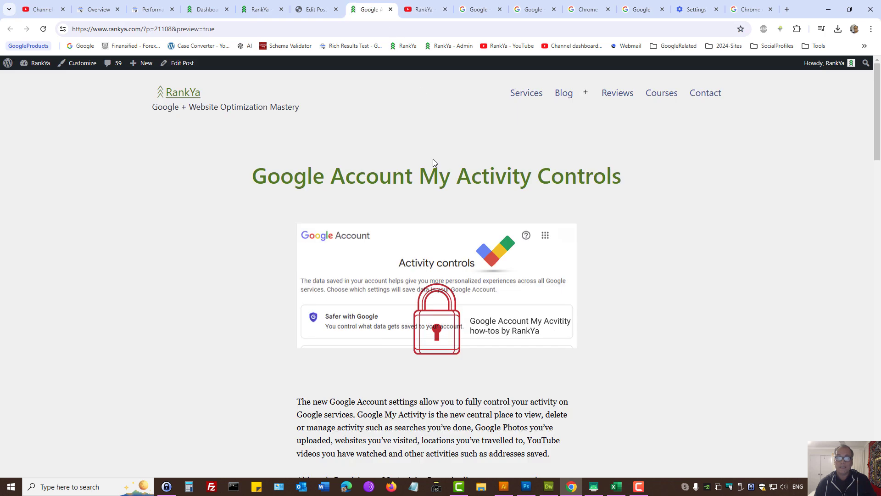